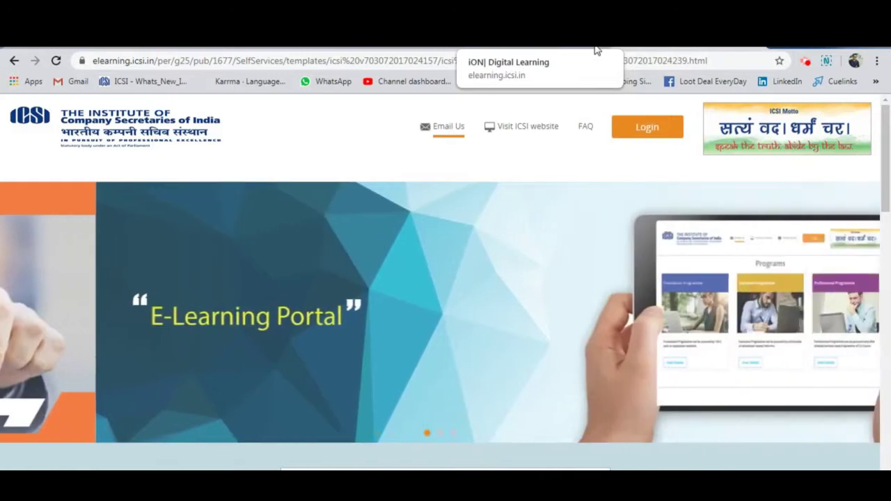
# Step: Load the elearning.icsi.in portal home page in a new browser tab
pyautogui.hotkey('ctrl', 't')
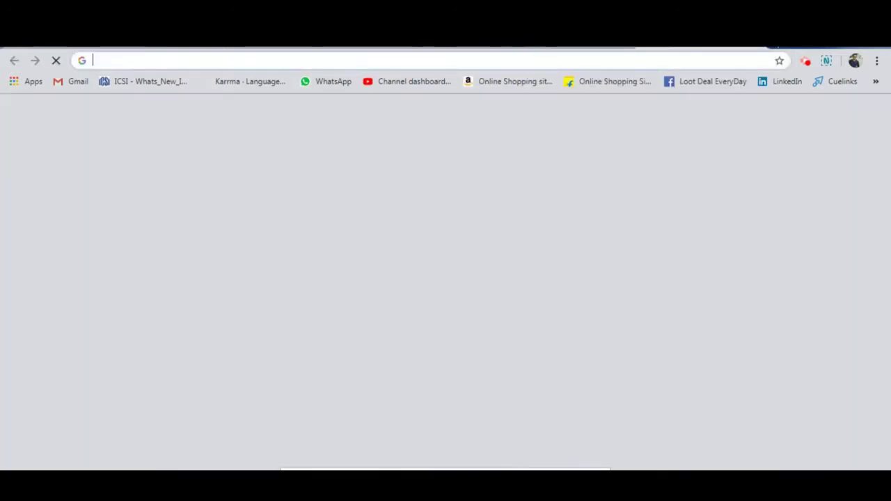
pyautogui.write('e')
pyautogui.press('Right')
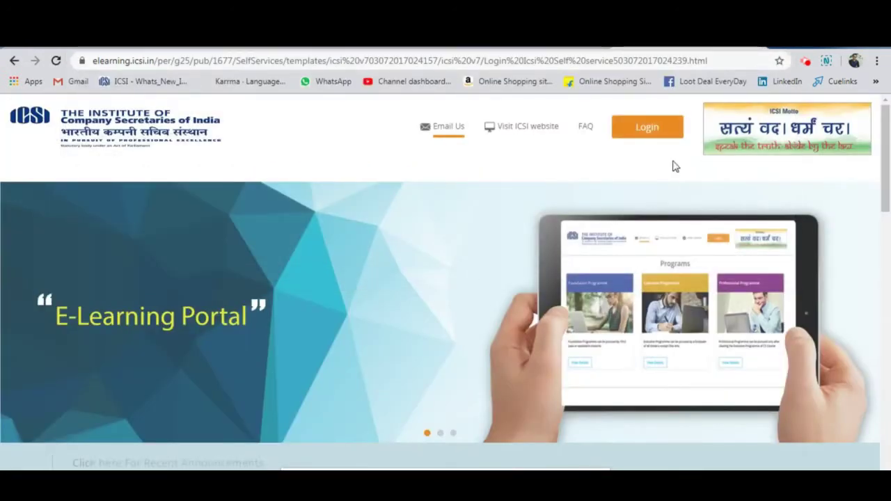
# Step: Open the portal sign-in form and paste the saved registration-number user name
pyautogui.click(651, 131)
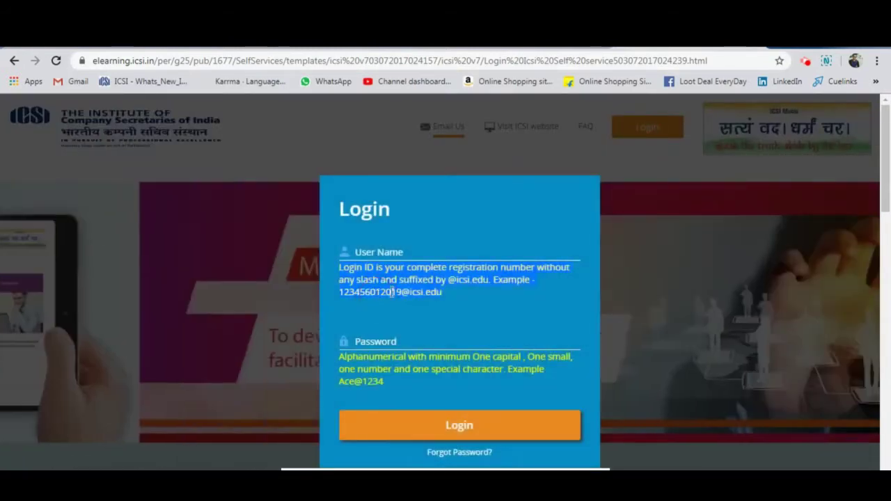
pyautogui.moveTo(445, 295); pyautogui.dragTo(333, 293)
pyautogui.hotkey('ctrl', 'c')
pyautogui.click(410, 251)
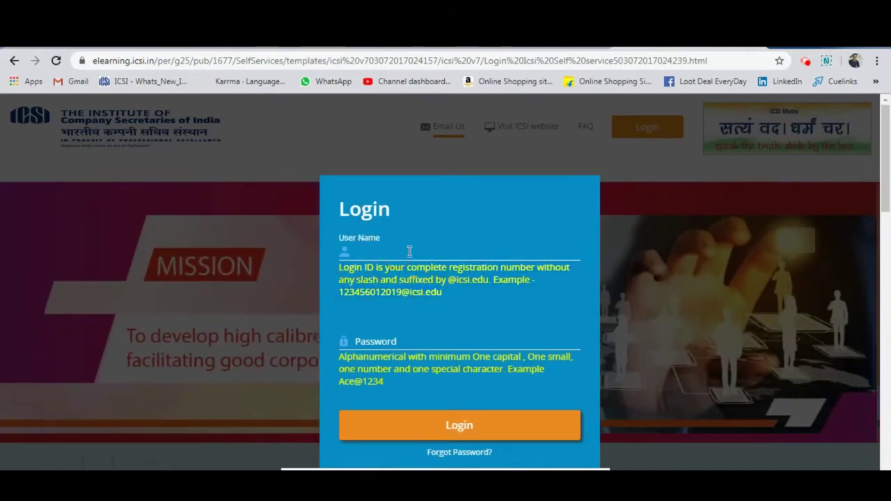
pyautogui.hotkey('ctrl', 'v')
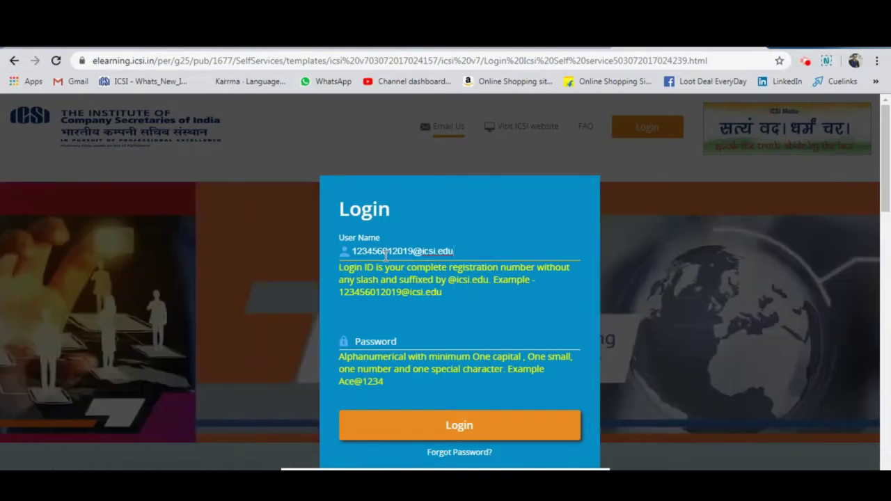
# Step: Remove the stray slashes from the user name, enter the account password and log in
pyautogui.click(392, 251)
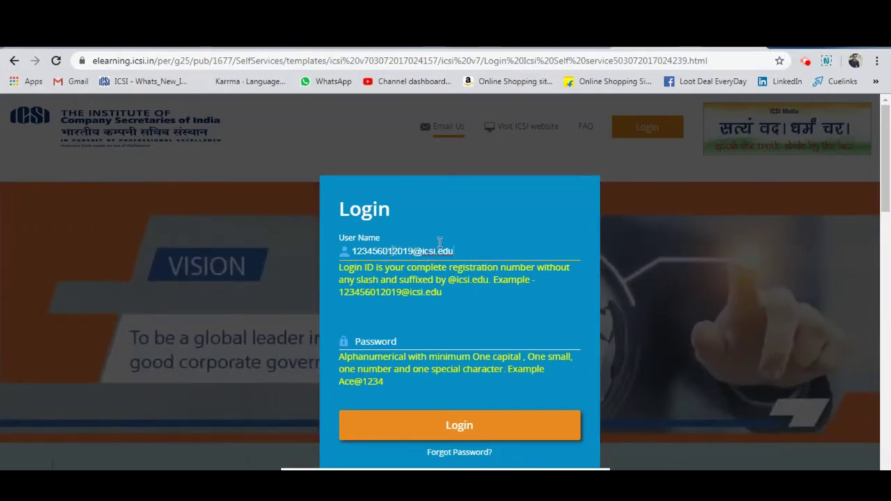
pyautogui.write('/')
pyautogui.press('Left')
pyautogui.press('Left')
pyautogui.press('Left')
pyautogui.write('/')
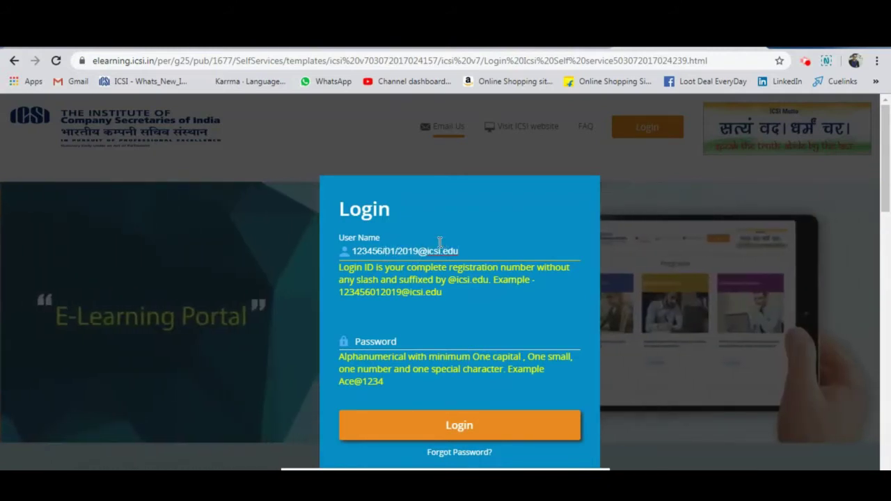
pyautogui.press('BackSpace')
pyautogui.press('Left')
pyautogui.press('BackSpace')
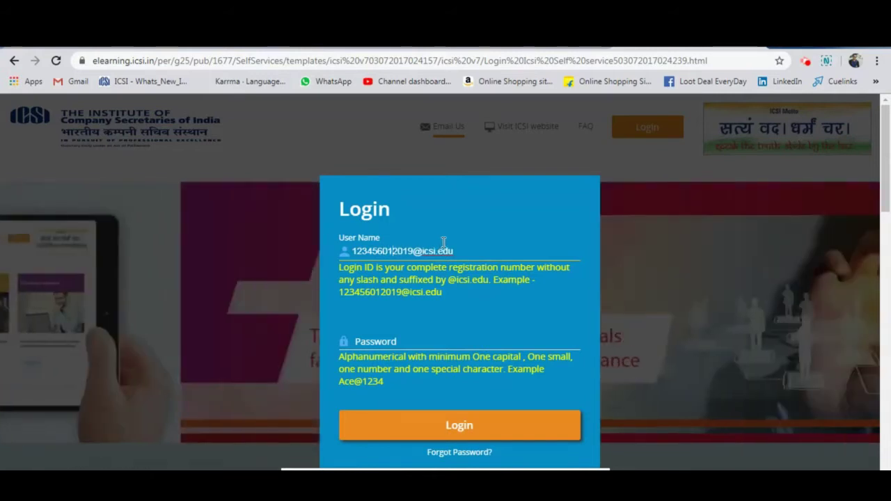
pyautogui.click(418, 334)
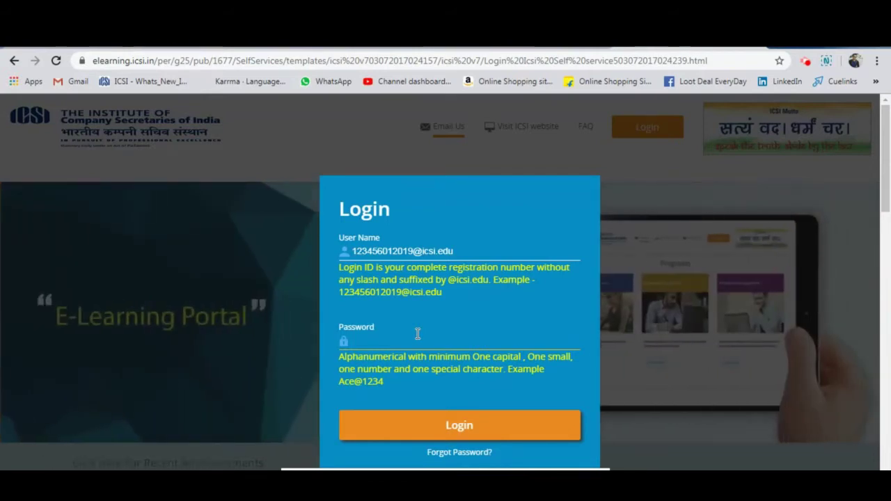
pyautogui.click(244, 285)
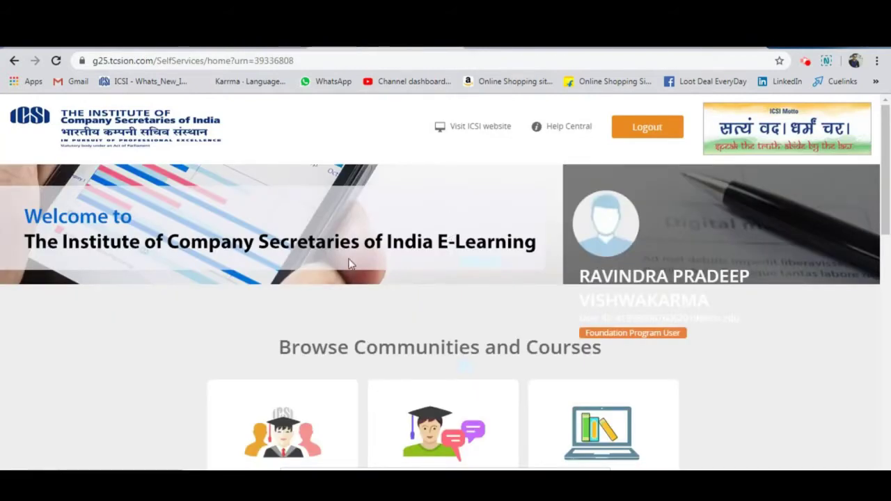
# Step: Scroll the welcome page down to the Browse Communities and Courses tiles for My Courses
pyautogui.moveTo(770, 277); pyautogui.dragTo(562, 277)
pyautogui.click(430, 297)
pyautogui.scroll(-3, 387, 321)
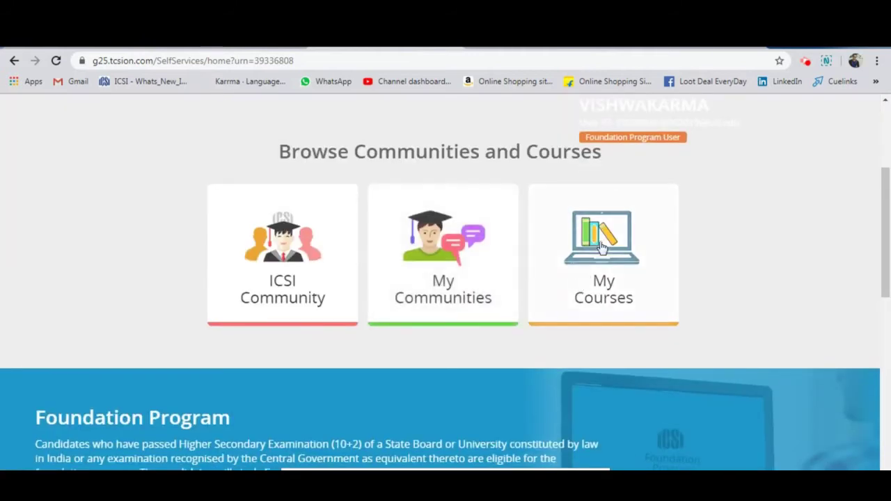
pyautogui.scroll(3, 309, 281)
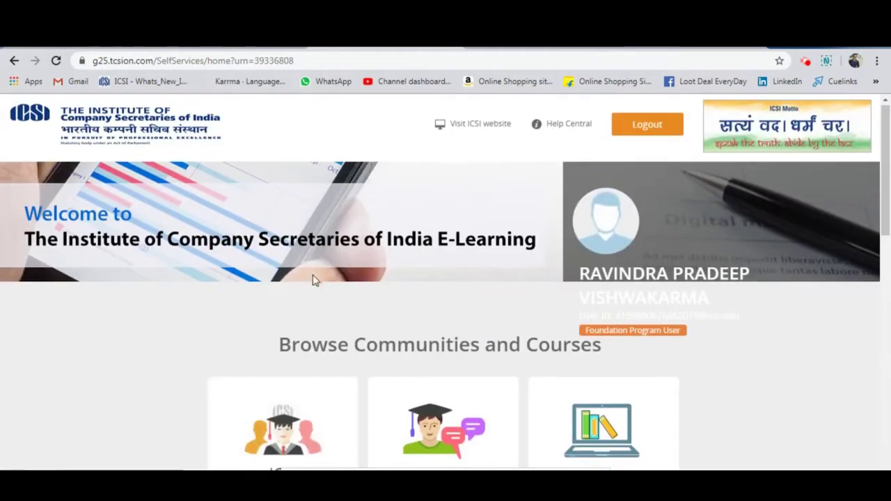
pyautogui.scroll(-1, 378, 388)
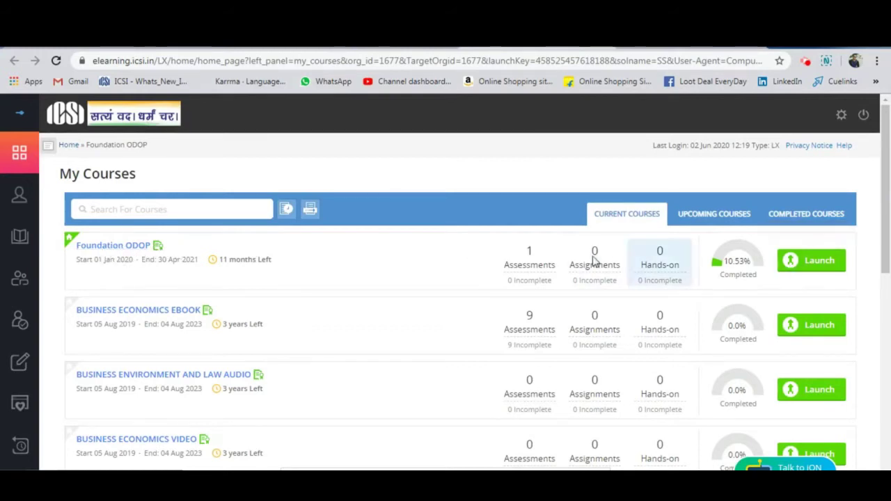
# Step: Launch Foundation ODOP, return to My Courses and list its single completed assessment
pyautogui.click(806, 263)
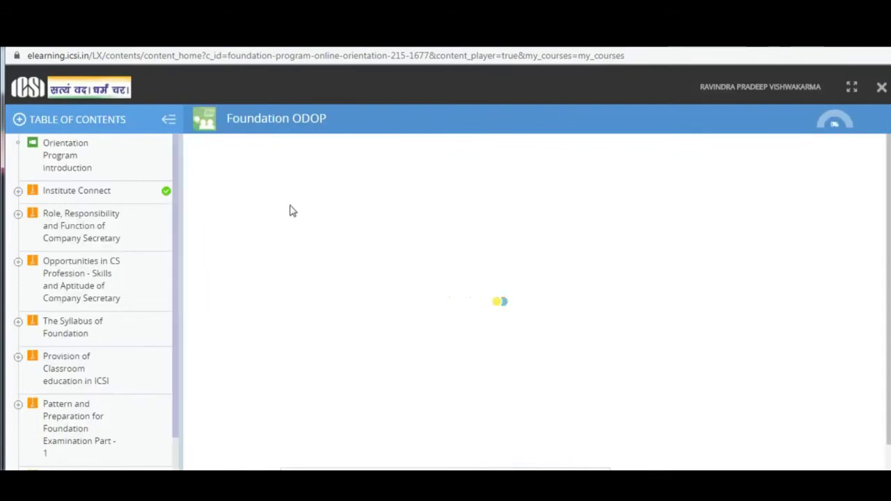
pyautogui.click(55, 150)
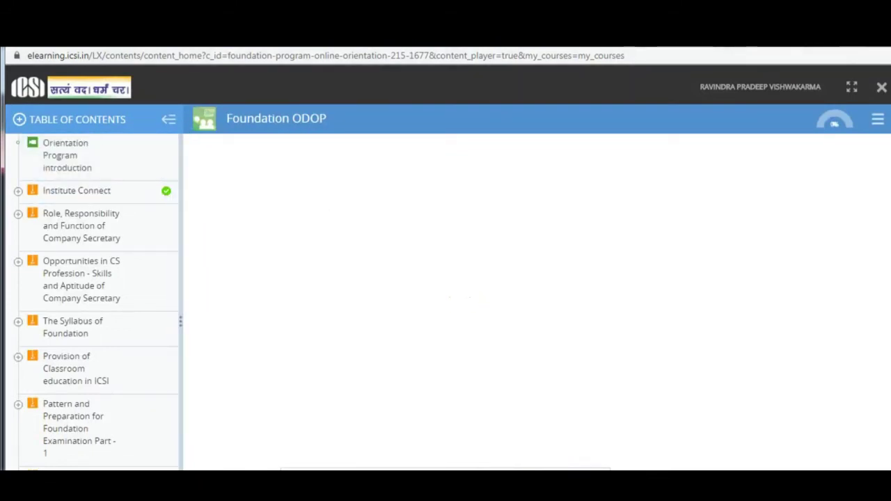
pyautogui.hotkey('ctrl', 'w')
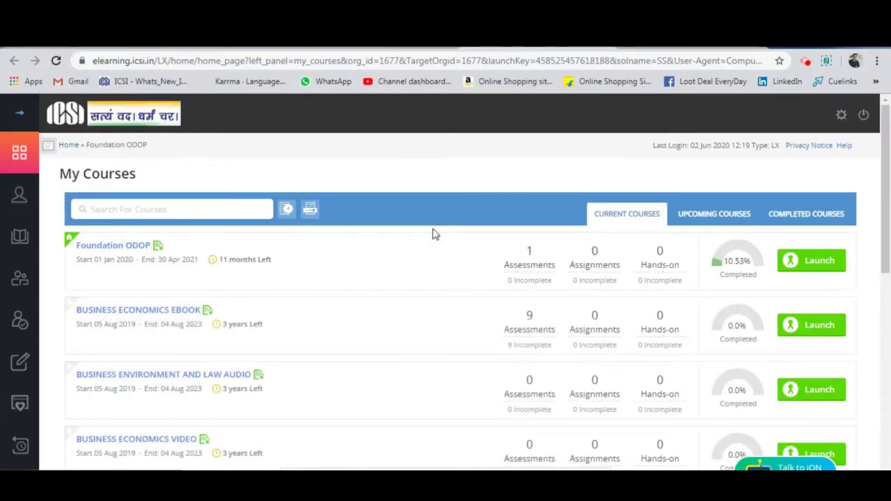
pyautogui.click(527, 258)
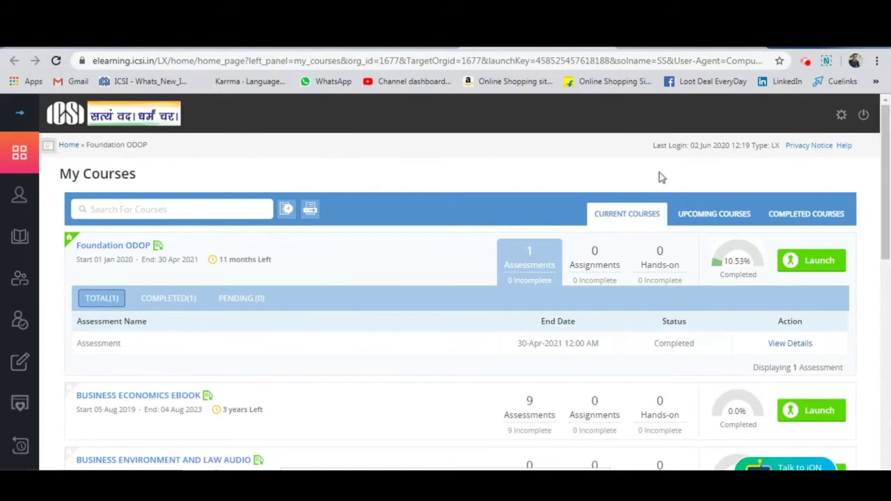
# Step: Bring the Foundation ODOP course player window back to the front
pyautogui.click(864, 114)
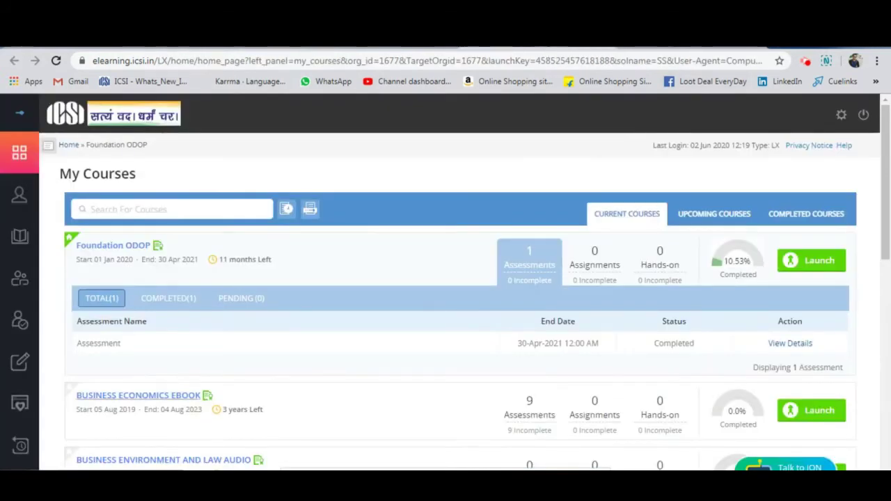
pyautogui.moveTo(77, 456)
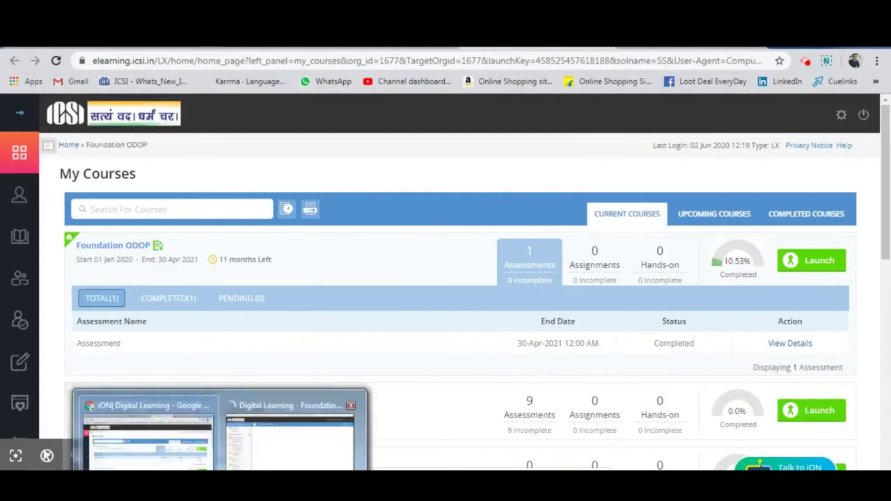
pyautogui.click(292, 443)
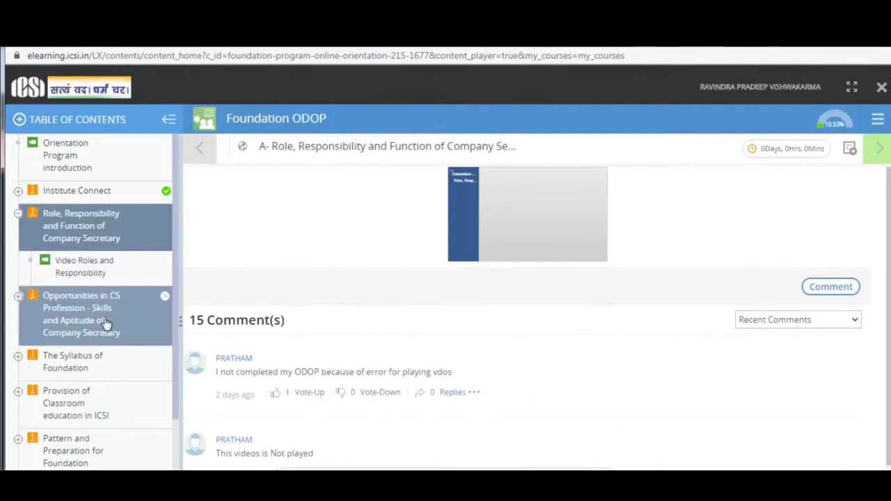
# Step: Review the Role, Responsibility and Function of Company Secretary lesson, then close the player
pyautogui.tripleClick(869, 153)
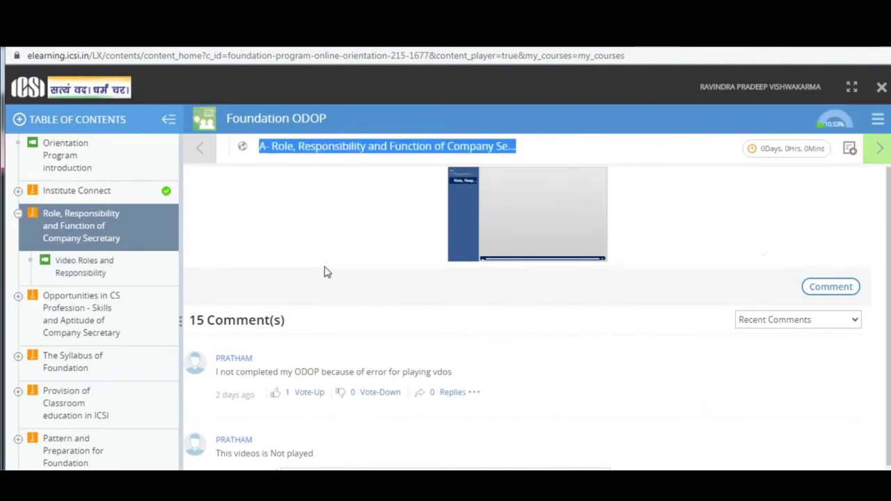
pyautogui.scroll(-2, 83, 313)
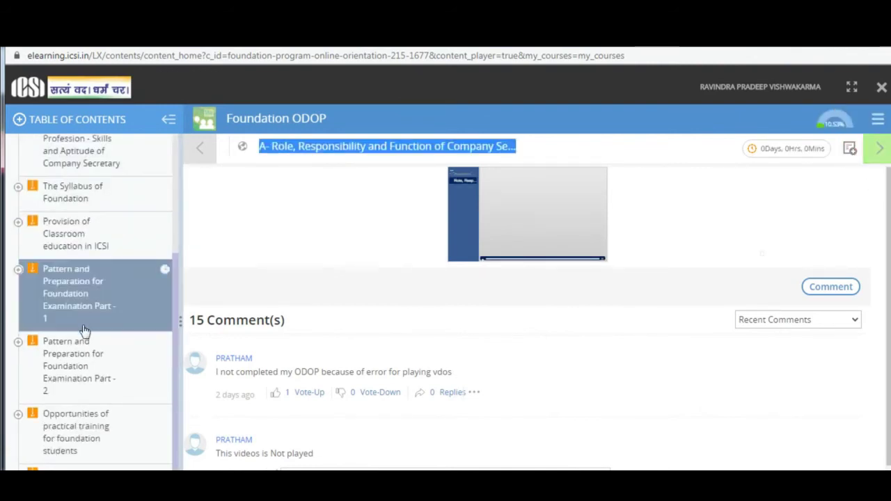
pyautogui.scroll(2, 99, 362)
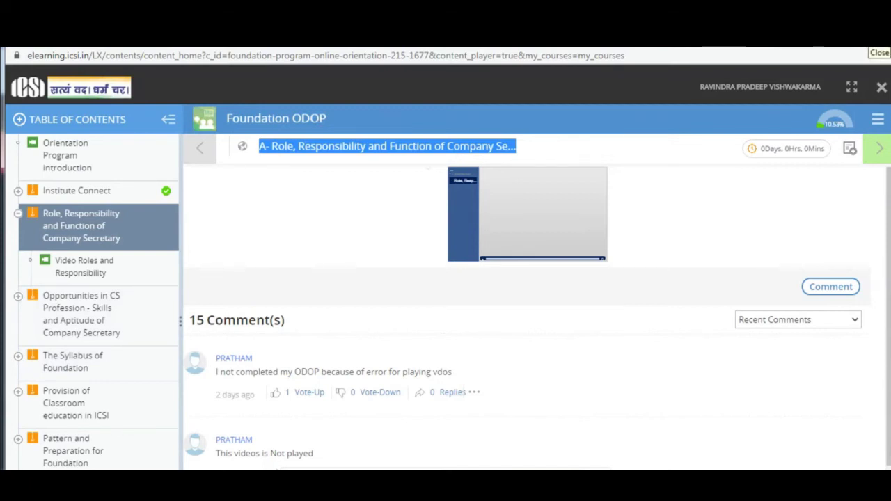
pyautogui.click(882, 87)
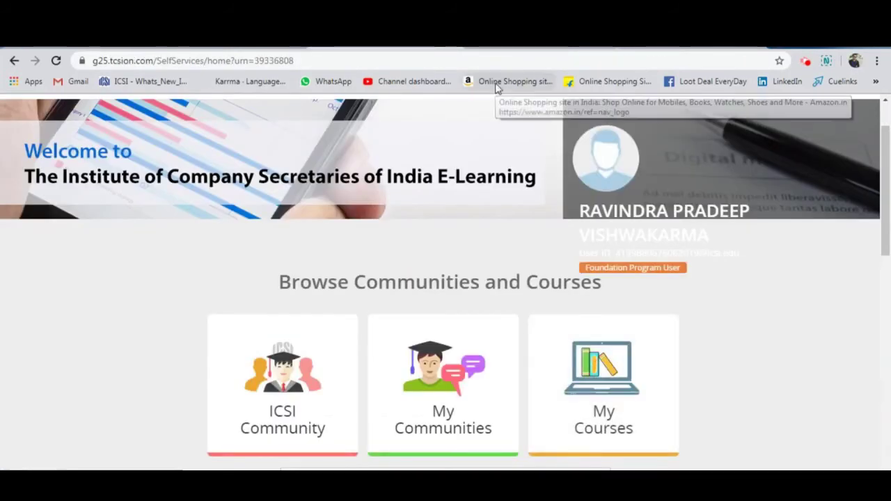
pyautogui.scroll(-2, 492, 344)
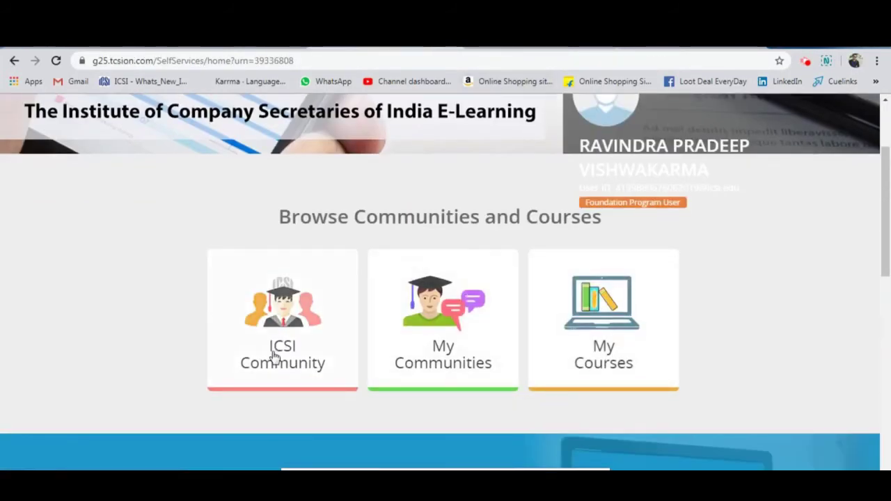